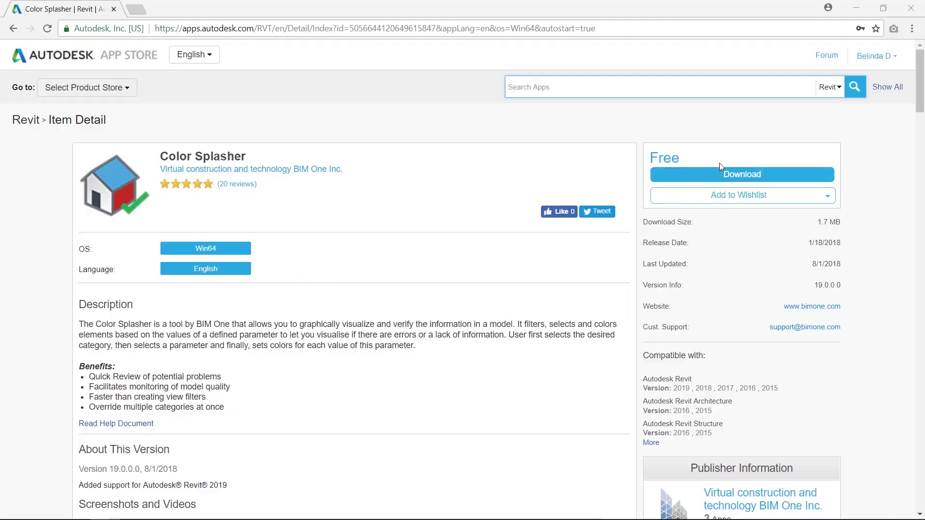
Download the free Color Splasher .msi installer from its Autodesk App Store page
left_click(698, 181)
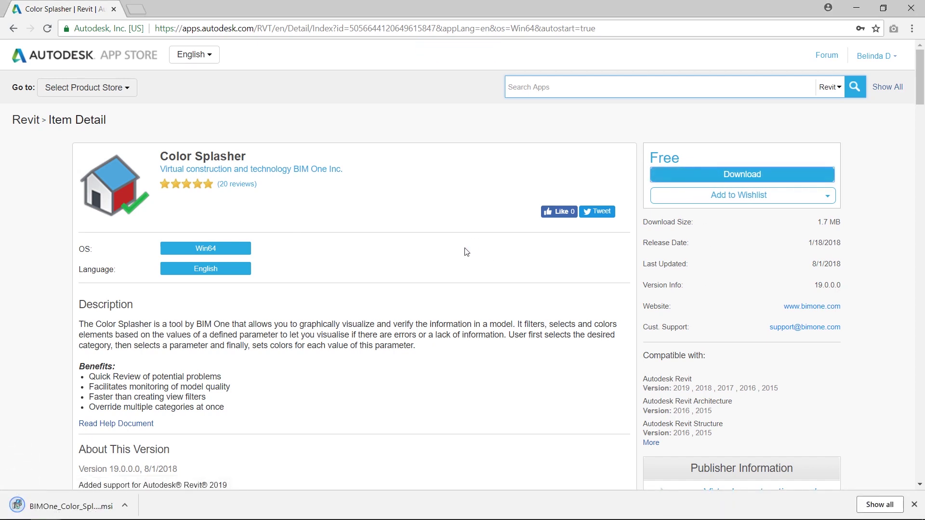
Run the installer, launch Color Splasher from the BIM One tab, and move it aside
left_click(66, 508)
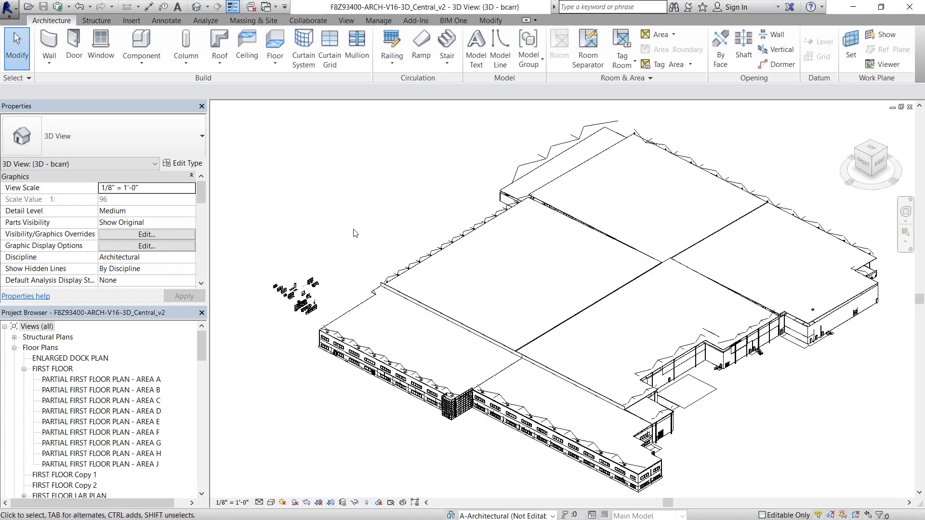
left_click(454, 21)
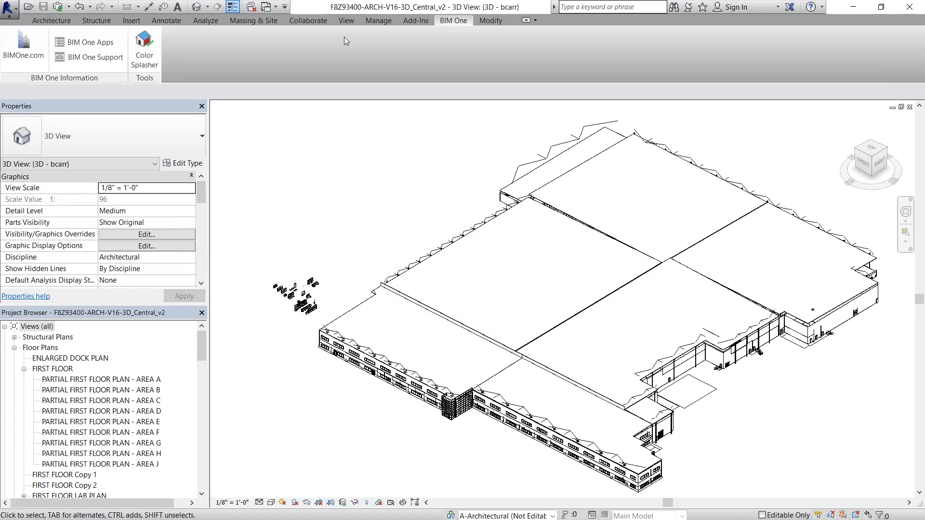
left_click(148, 70)
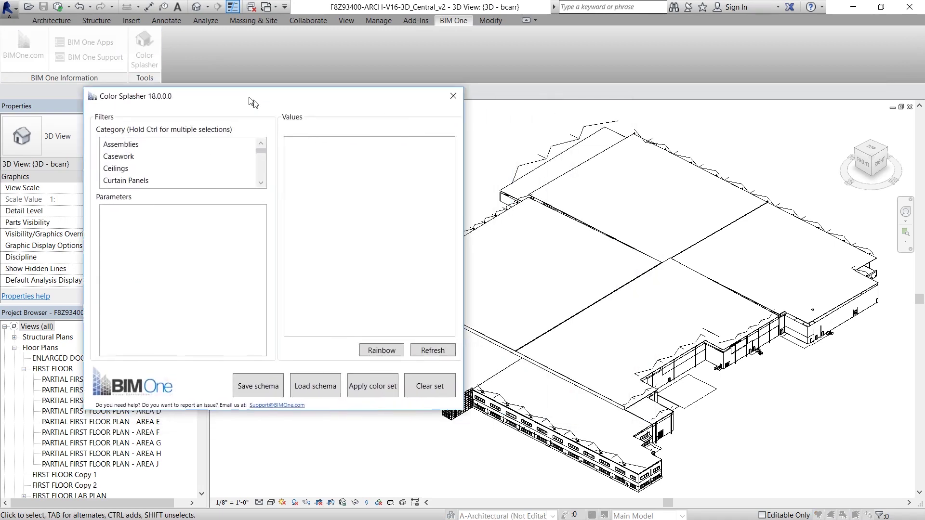
left_click_drag(249, 98, 177, 36)
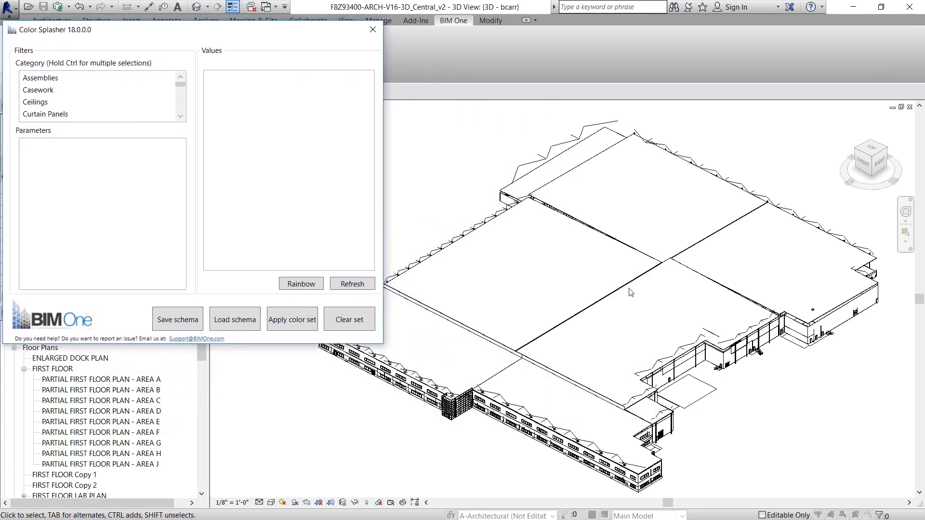
Select Roofs in the Category list to show its parameters
key("Down")
key("Down")
key("Down")
left_click(61, 91)
left_click(66, 116)
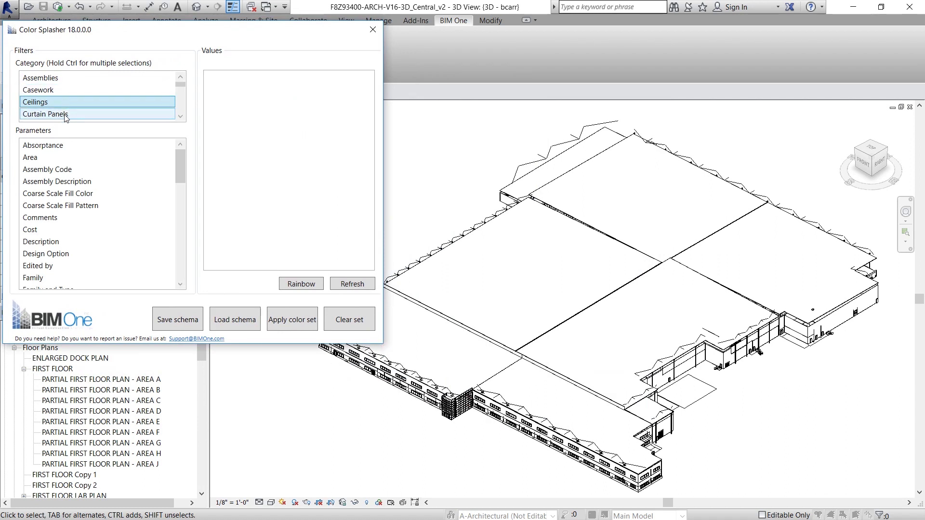
key("Down")
key("Down")
key("Down")
key("Down")
key("Down")
key("Down")
key("Down")
key("Down")
key("Down")
key("Down")
key("Down")
key("Down")
key("Down")
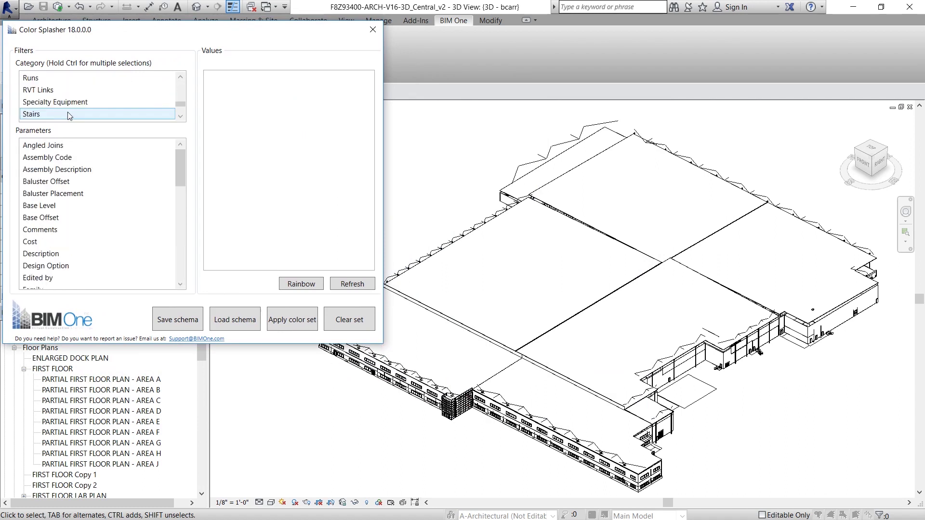
key("Up")
key("Up")
key("Up")
key("Up")
key("Up")
left_click(31, 95)
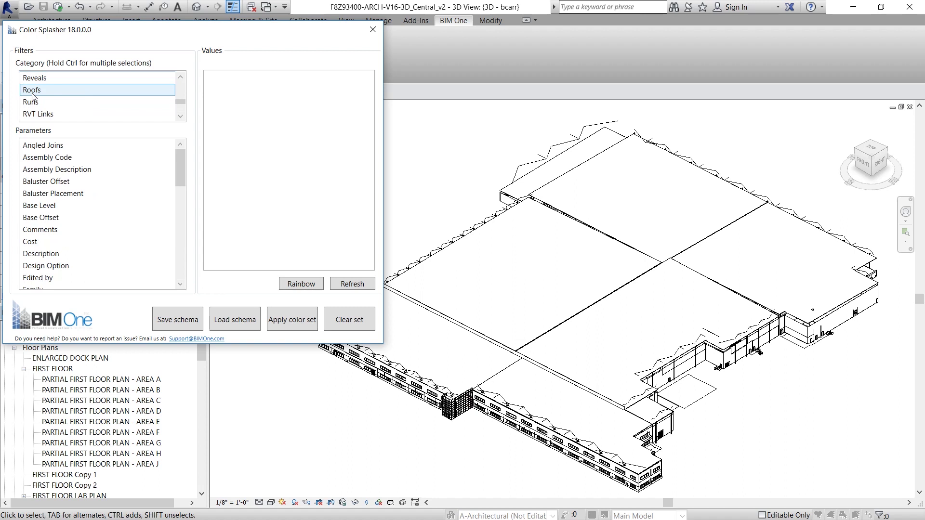
left_click(32, 94)
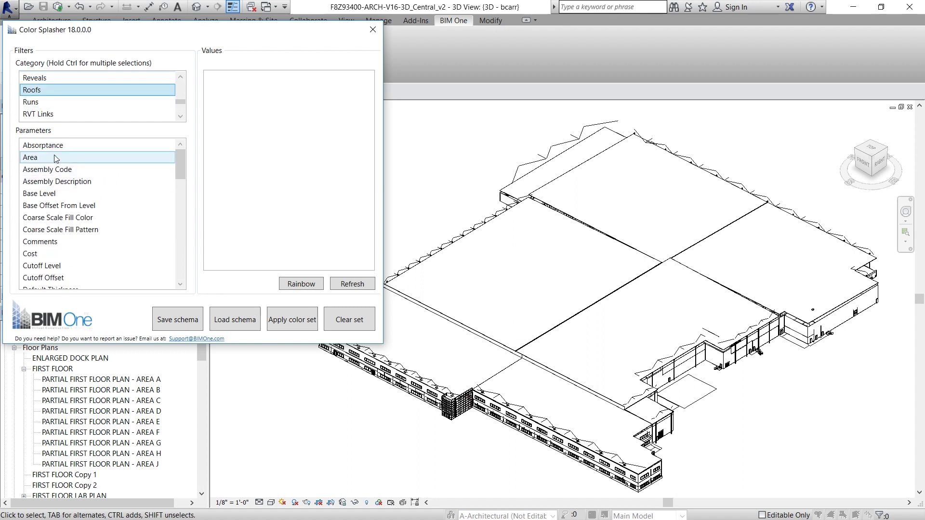
Color roofs by Area, giving the eight area values (2850–96148 SF) a green-to-blue gradient
left_click(55, 158)
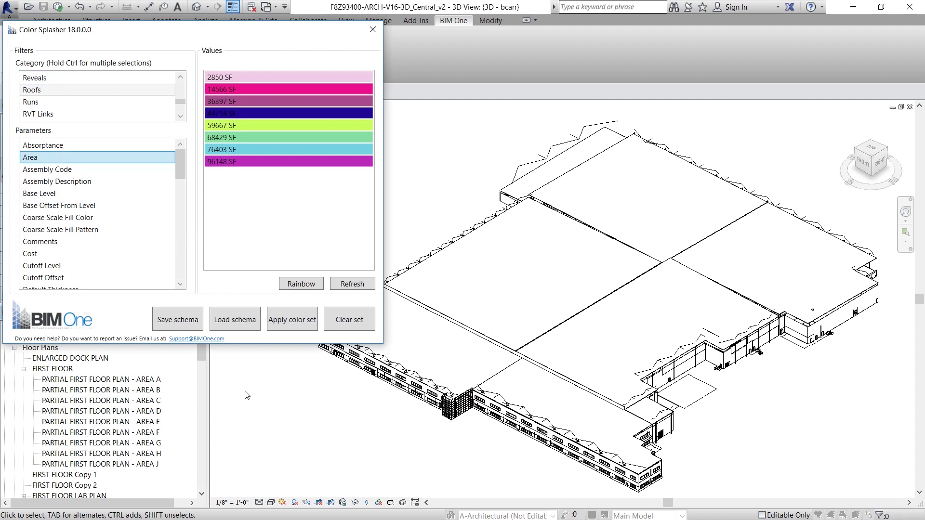
left_click(304, 284)
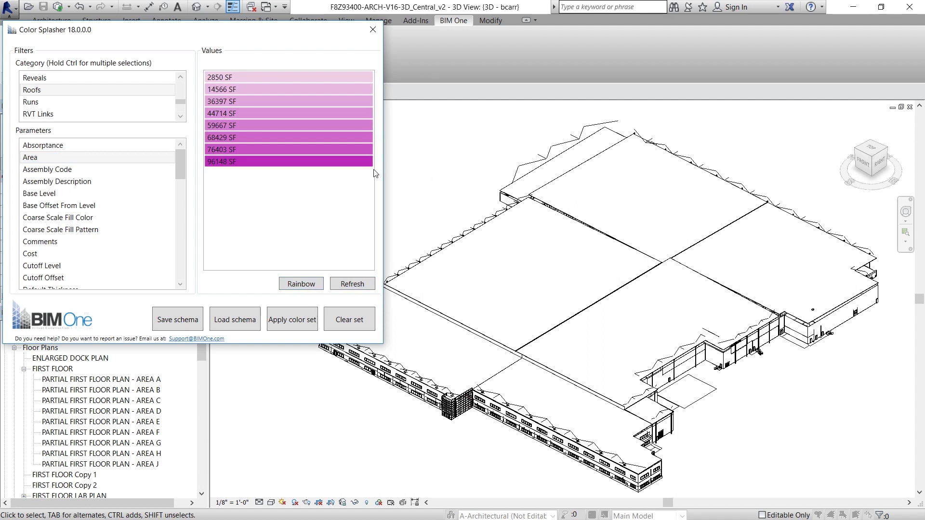
left_click(345, 288)
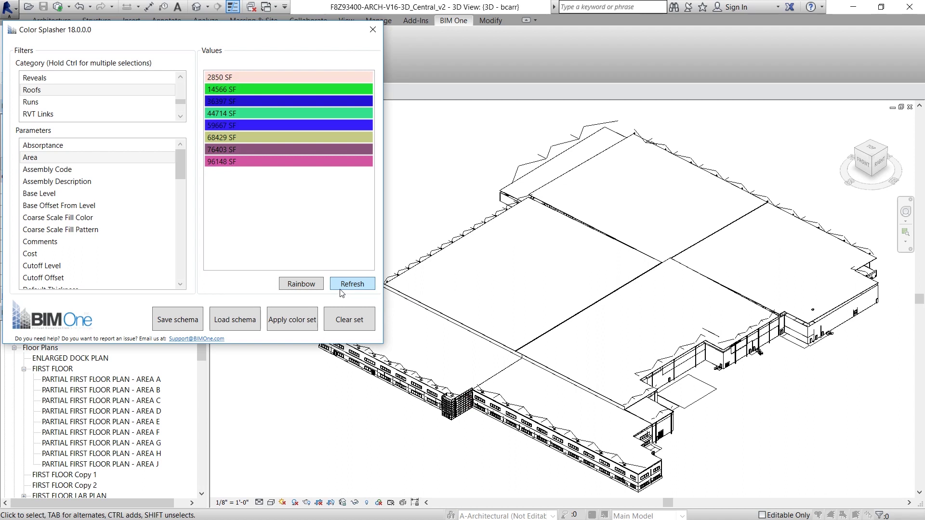
left_click(303, 286)
left_click(351, 286)
left_click(293, 286)
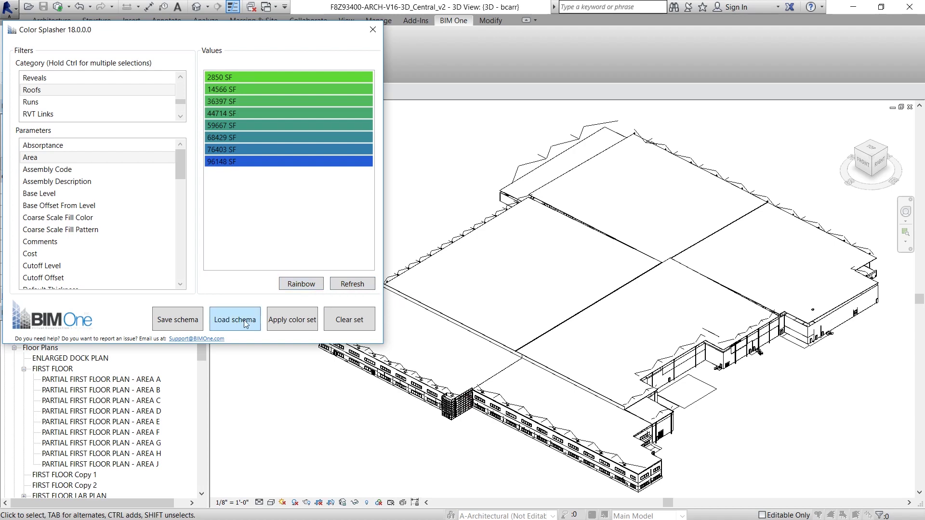
Apply the roof area colors, close Color Splasher, and inspect the colored roofs in 3D
left_click(308, 325)
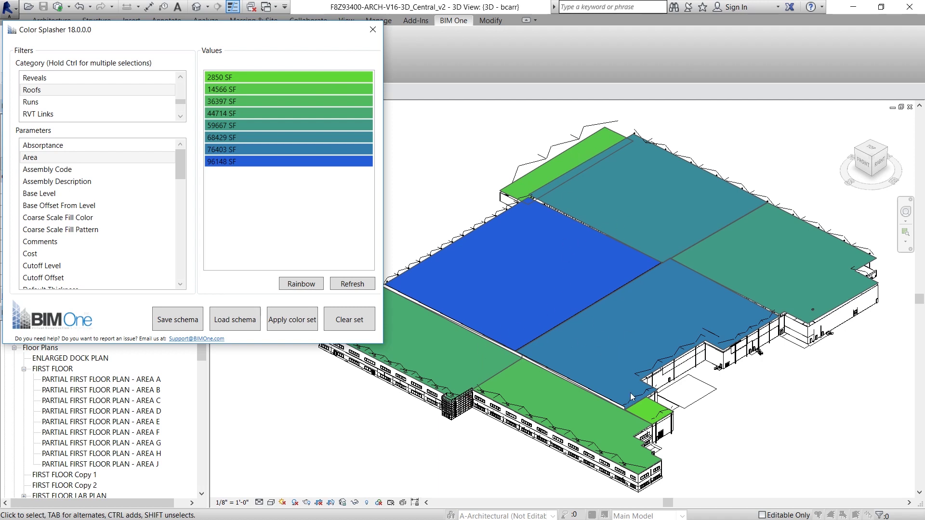
left_click(372, 29)
scroll(386, 206, "up", 2)
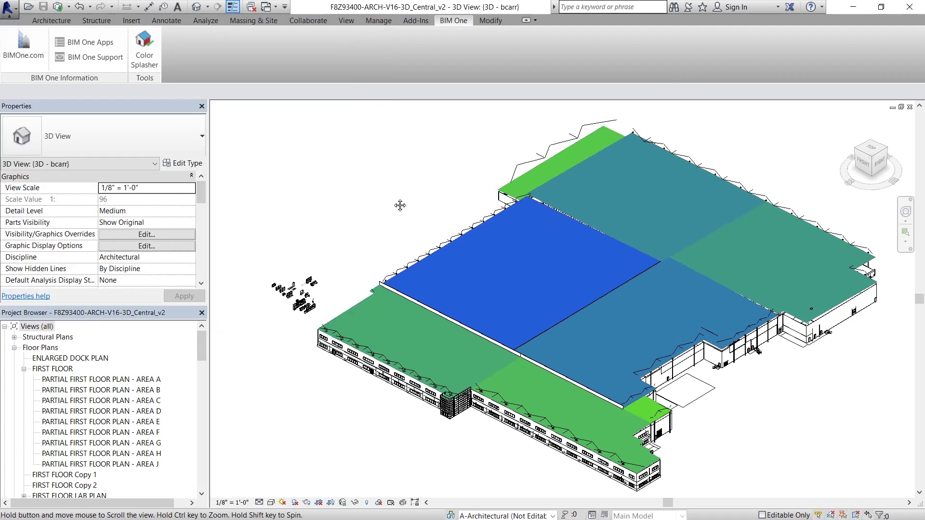
middle_click_drag(366, 210, 343, 198, "shift")
scroll(386, 230, "up", 1)
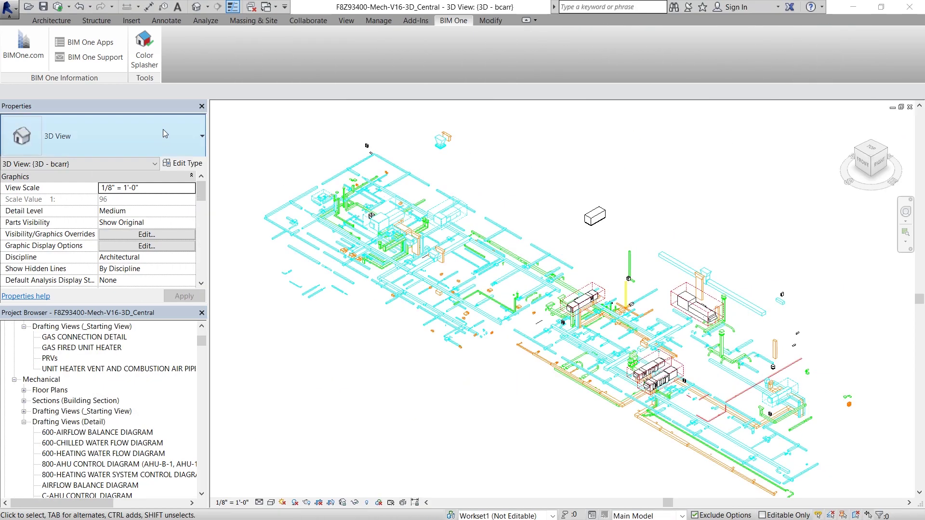
Launch Color Splasher in the mechanical model and move its window aside
left_click(143, 60)
left_click_drag(397, 103, 126, 14)
scroll(57, 90, "down", 1)
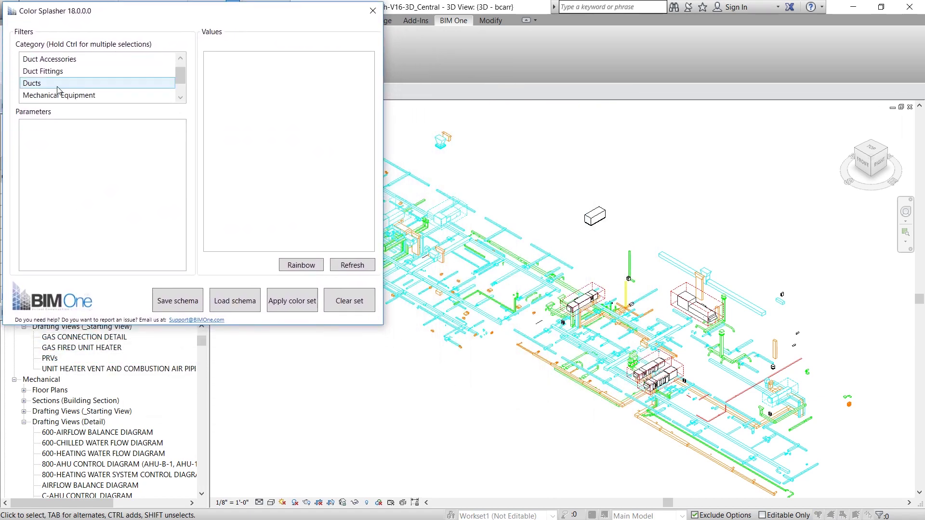
left_click(181, 97)
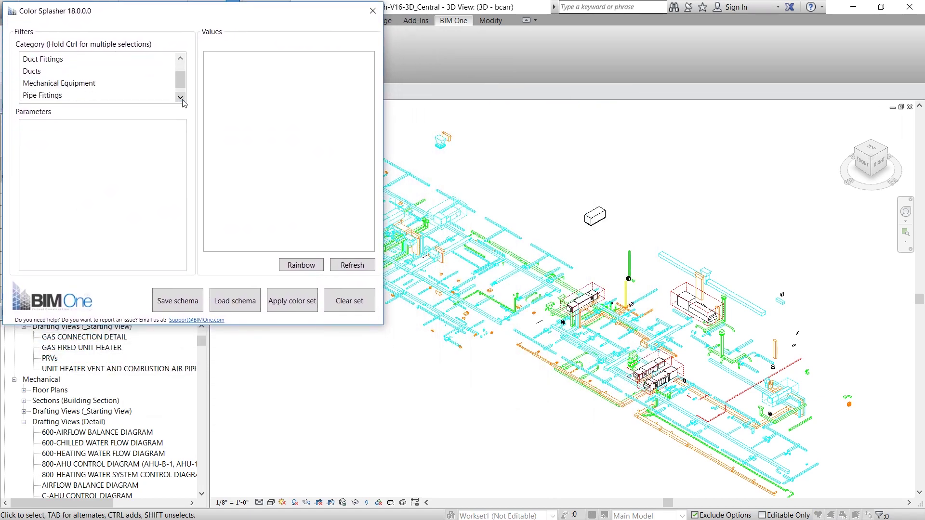
Choose Ducts and the Size parameter, generating colors for every size from 4"ø to 104"/28"
left_click(48, 73)
scroll(72, 203, "down", 8)
left_click(51, 235)
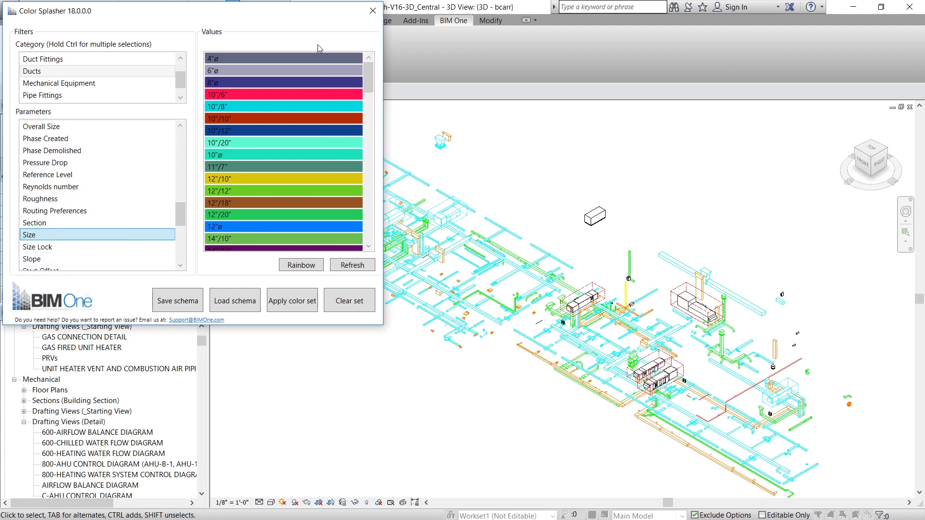
mouse_move(369, 78)
left_mouse_down()
mouse_move(359, 207)
mouse_move(374, 63)
left_mouse_up()
left_click(303, 265)
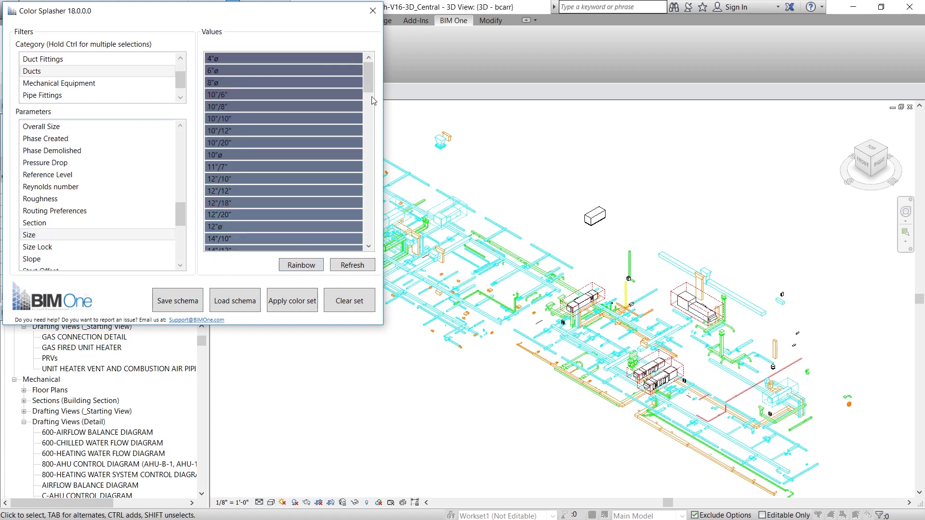
left_click_drag(372, 94, 361, 260)
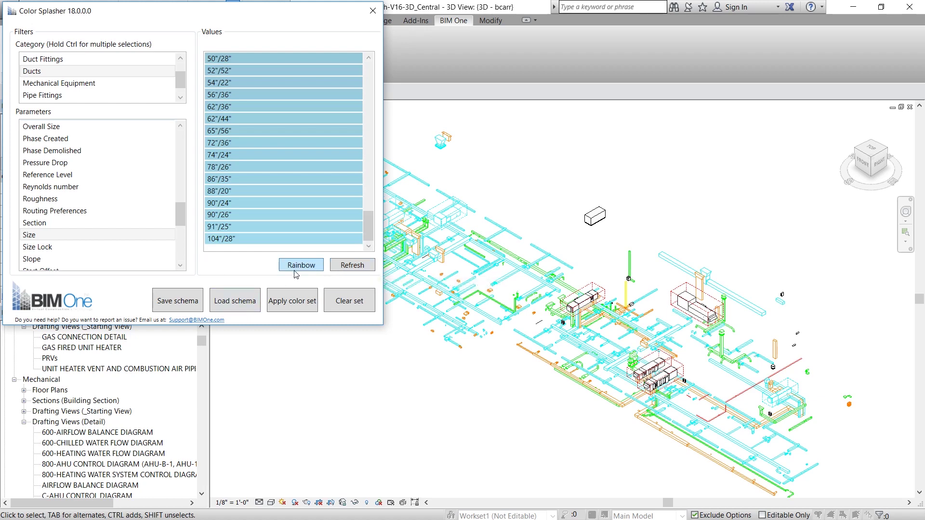
Set the 104"/28" duct size color to blue
double_click(297, 227)
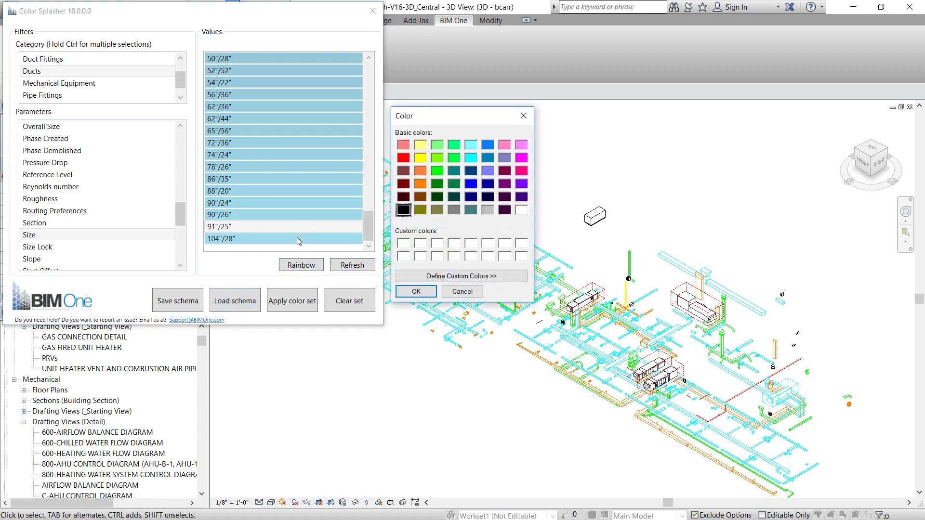
key("Escape")
double_click(296, 239)
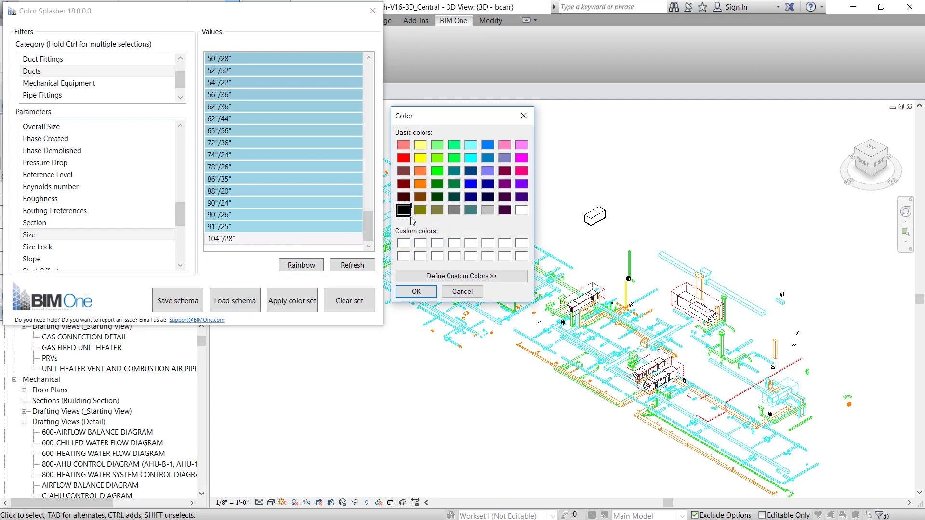
left_click(471, 184)
left_click(416, 291)
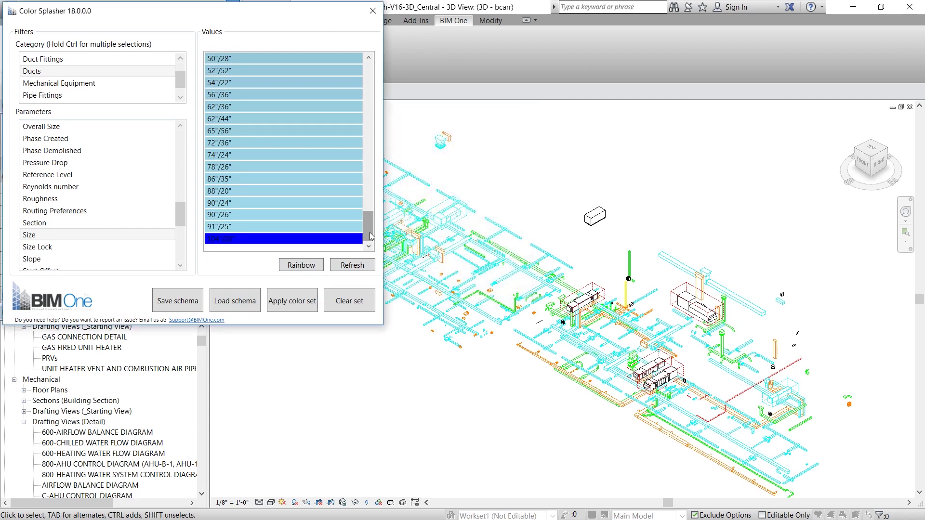
Set 4"ø to light cyan and blend the duct sizes into a cyan-to-blue gradient
left_click(350, 108)
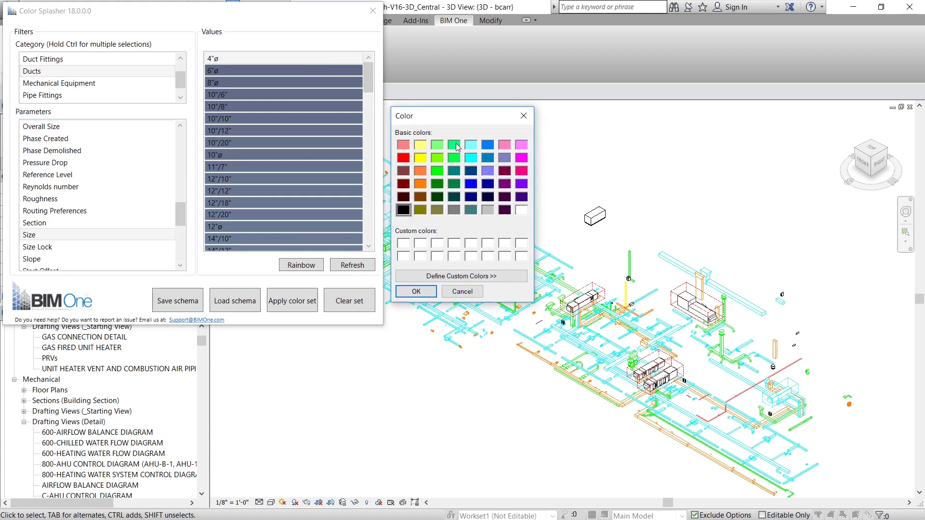
left_click(471, 144)
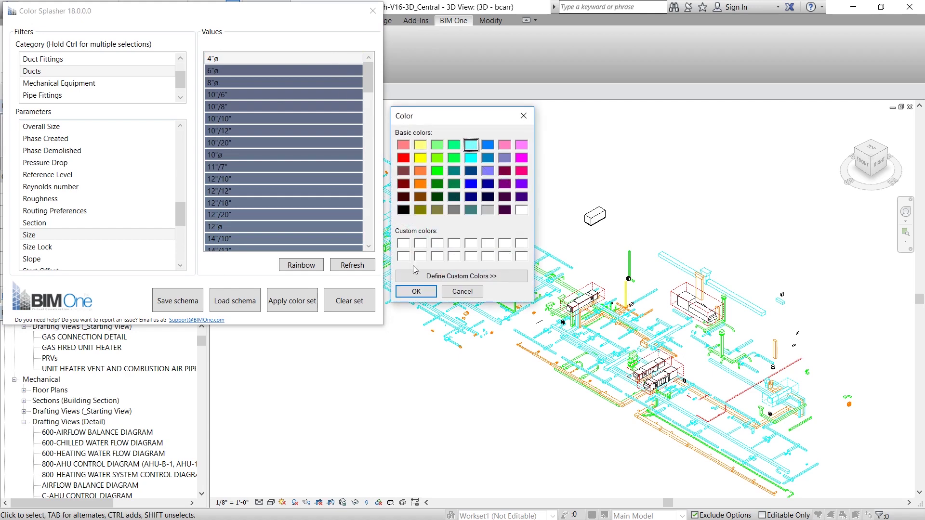
left_click(415, 291)
left_click(312, 268)
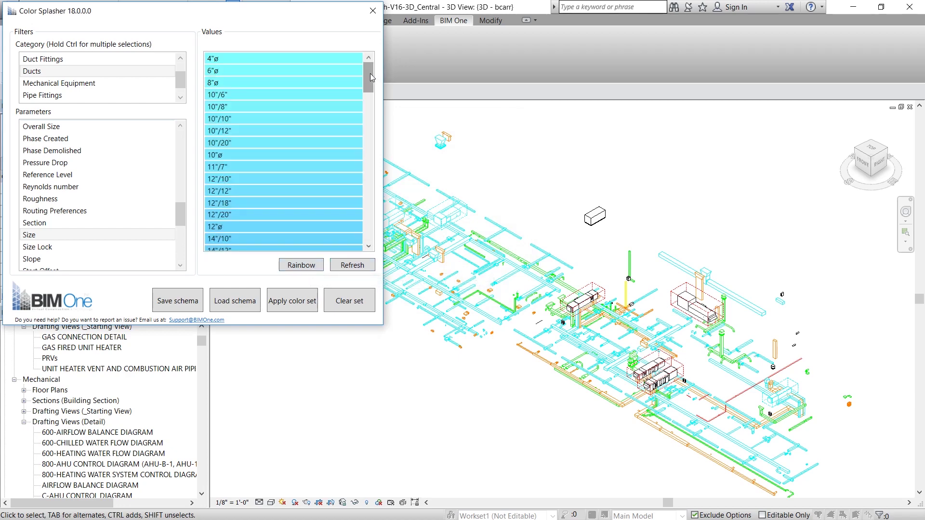
Apply the size colors to the ducts and close Color Splasher
left_click_drag(369, 75, 361, 197)
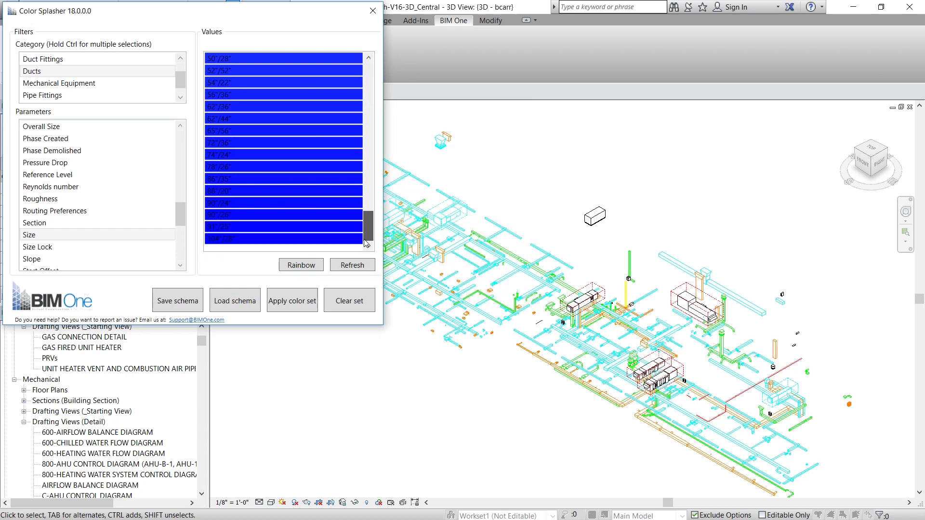
left_click(292, 300)
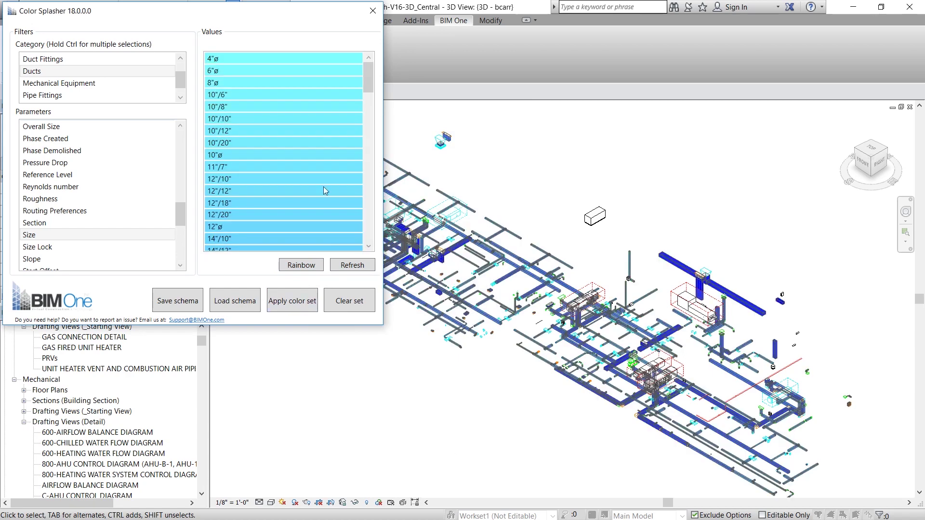
left_click(372, 11)
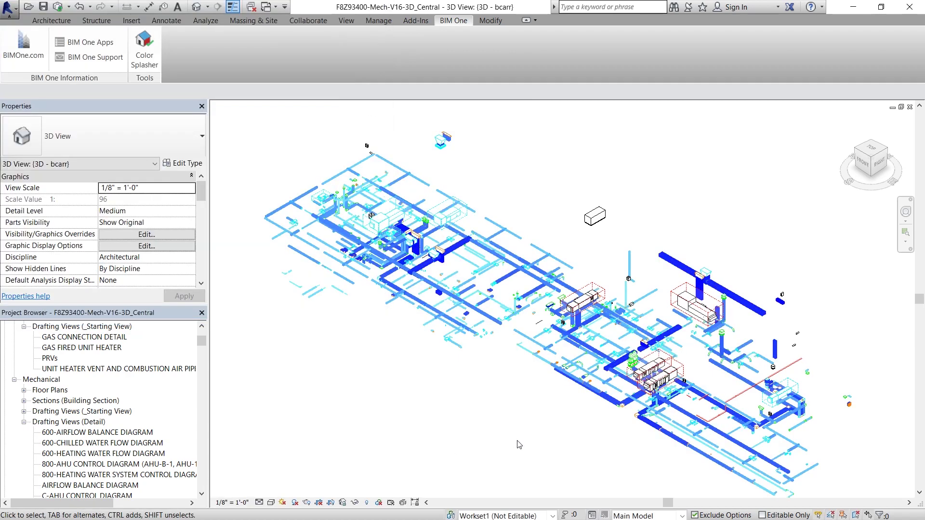
Zoom in and select individual ducts, including the vertical one, to check their sizes
scroll(577, 432, "up", 1)
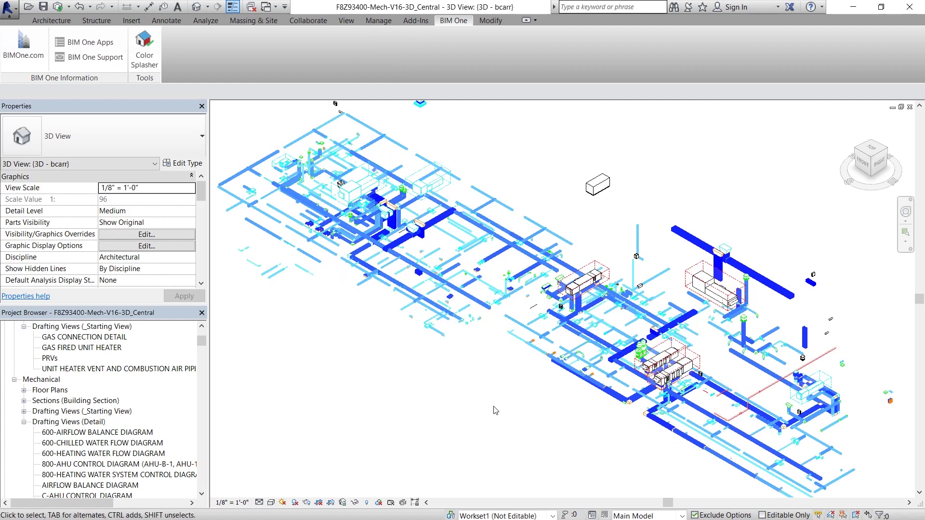
left_click(715, 252)
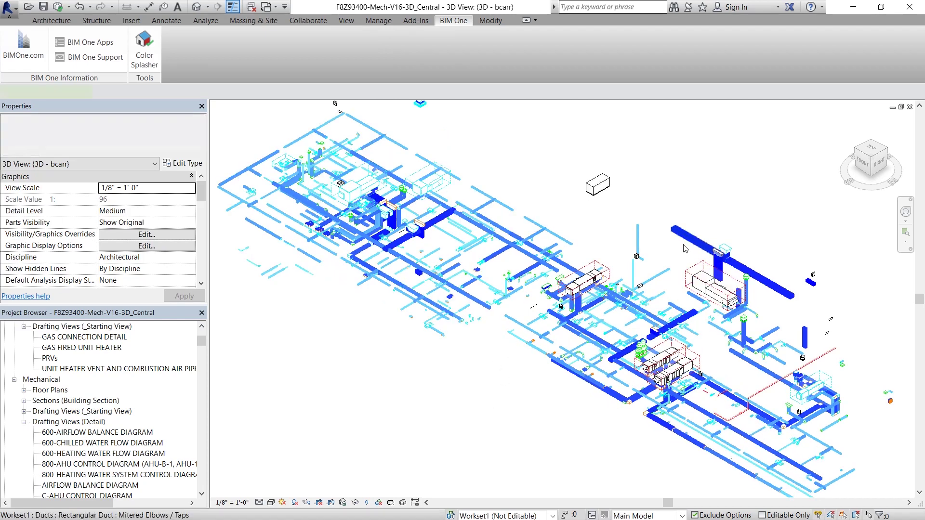
scroll(715, 239, "up", 4)
scroll(716, 240, "up", 1)
key("Escape")
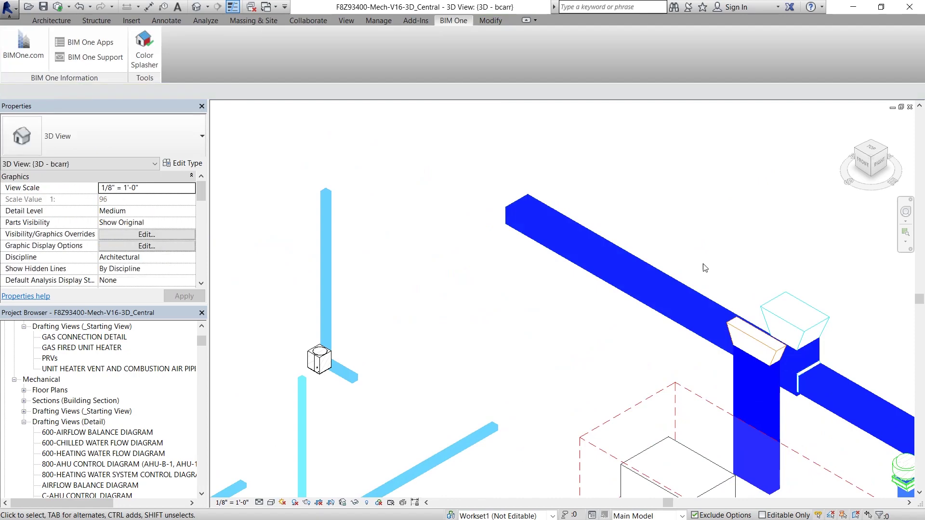
left_click(307, 410)
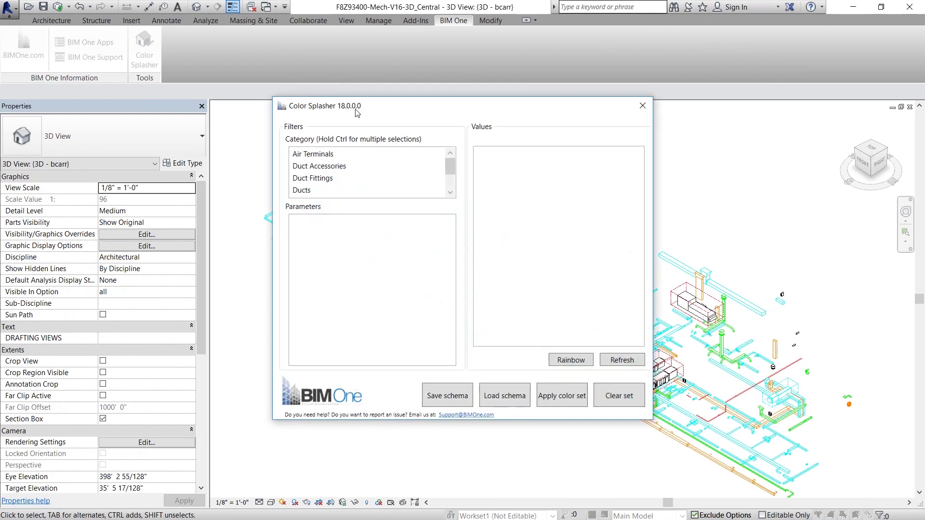
left_click_drag(354, 108, 85, 17)
Color ducts by System Type: Exhaust yellow, Outside grey, Return brown, Supply teal
left_click(65, 93)
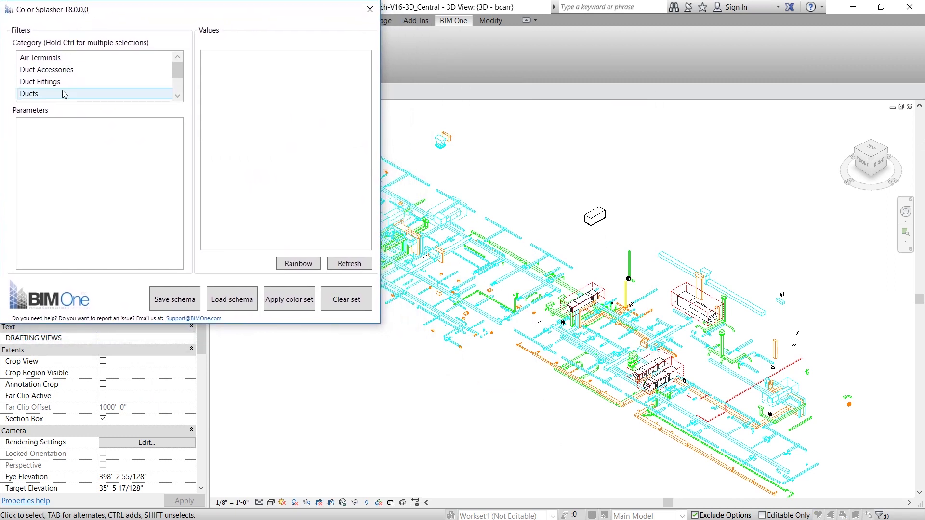
left_click(64, 94)
left_click_drag(180, 141, 177, 236)
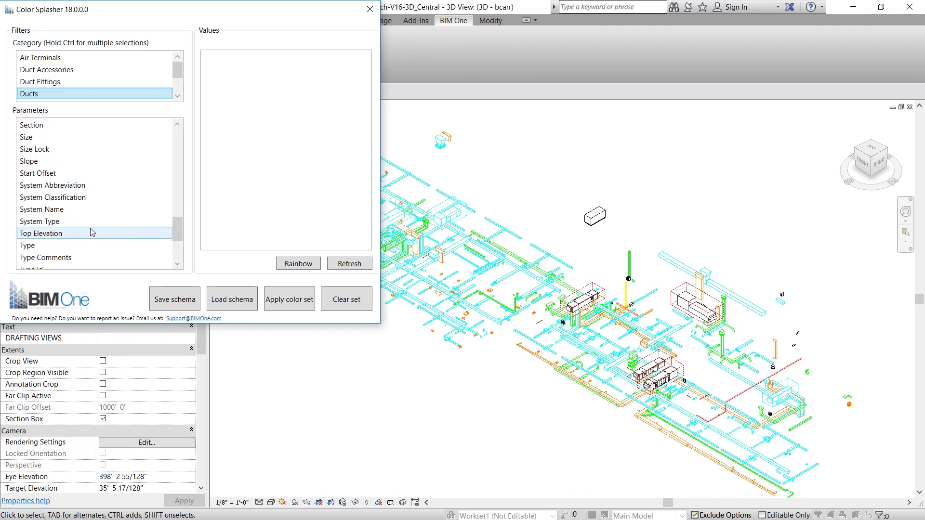
left_click(69, 220)
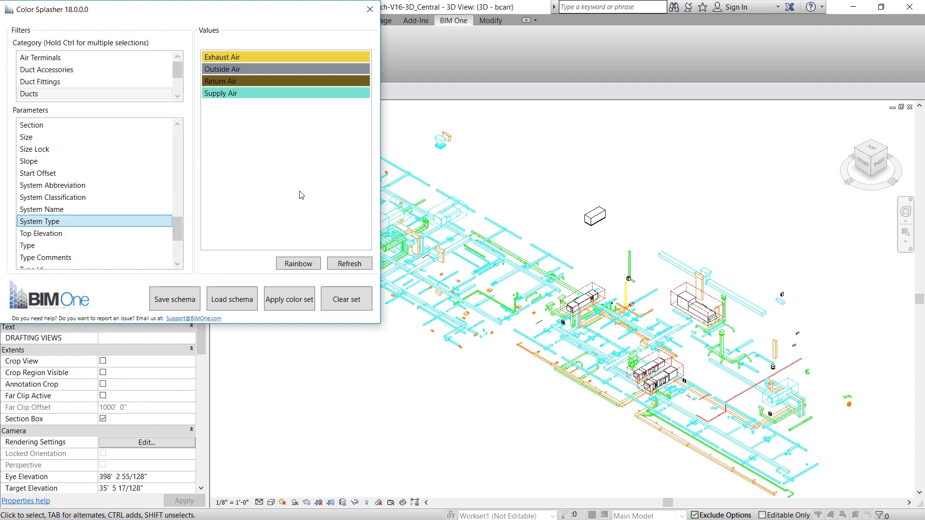
left_click(307, 307)
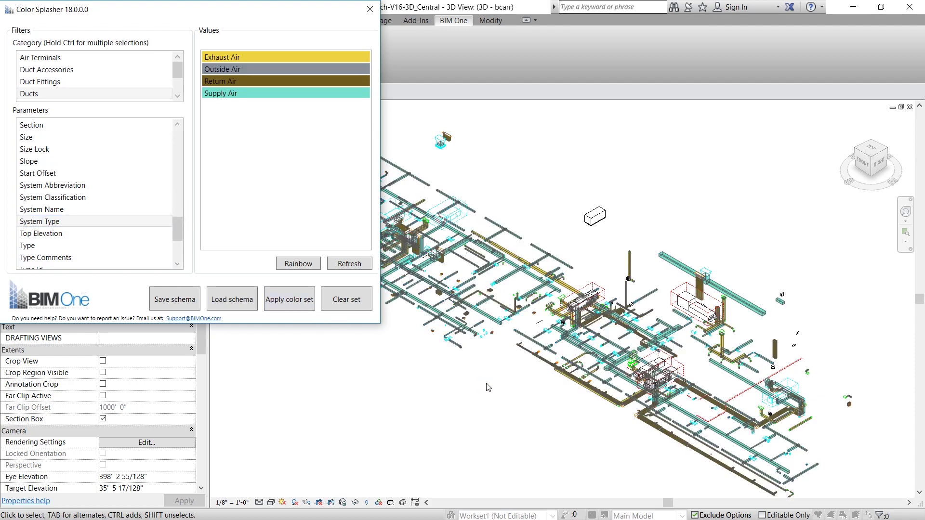
Close Color Splasher and select a duct to check its system type
left_click(370, 9)
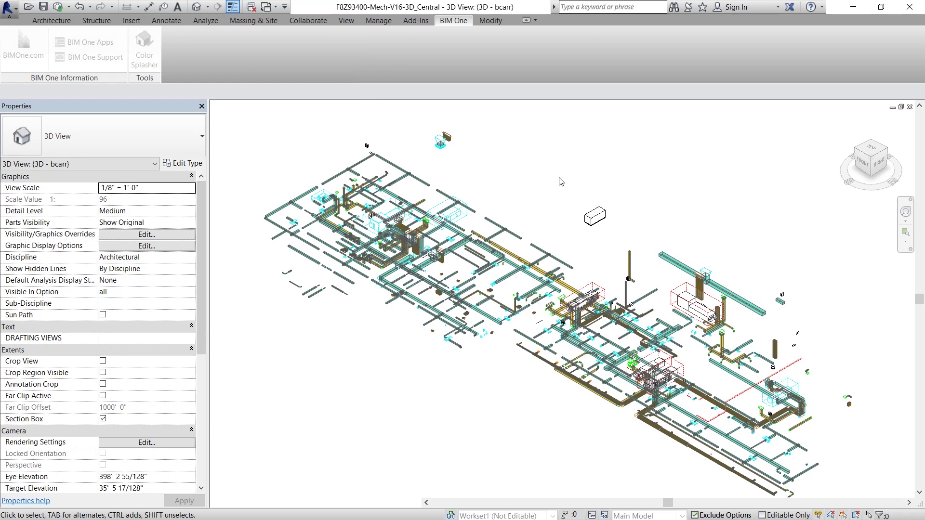
scroll(592, 255, "up", 2)
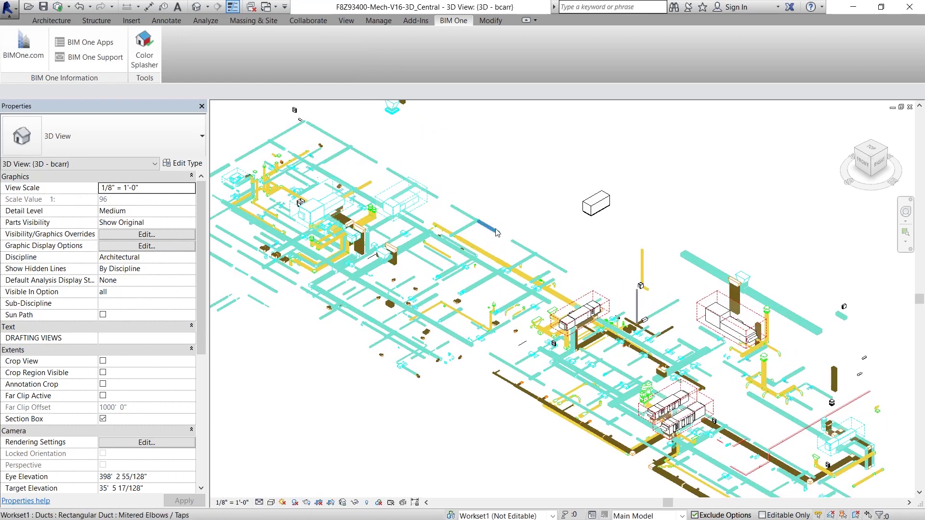
left_click(364, 227)
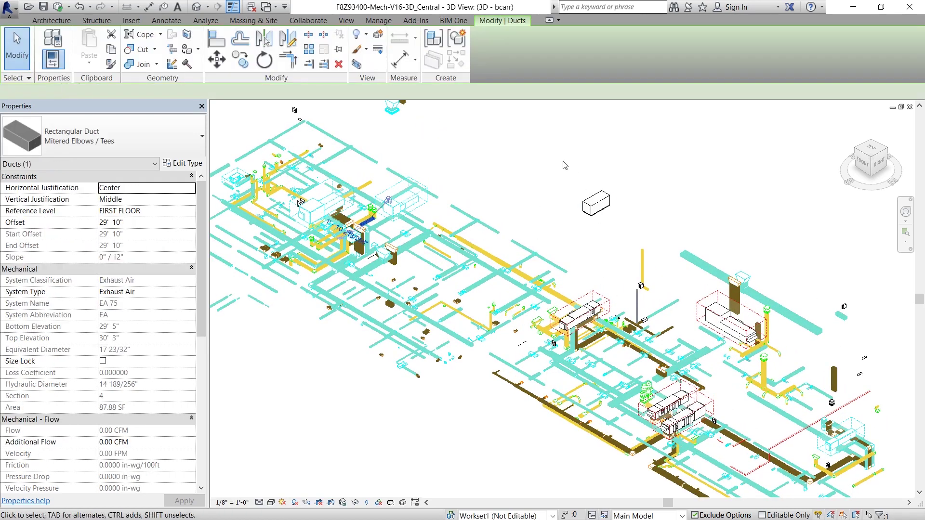
left_click(549, 166)
Pan toward the air-handling units and inspect more ducts, including an Exhaust Air duct
scroll(661, 398, "up", 5)
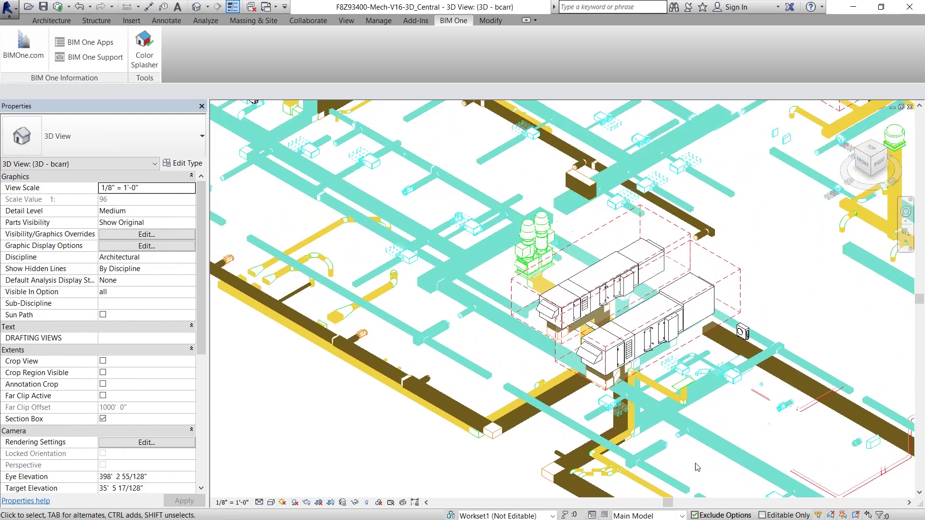
middle_click_drag(661, 398, 658, 391)
left_click(540, 436)
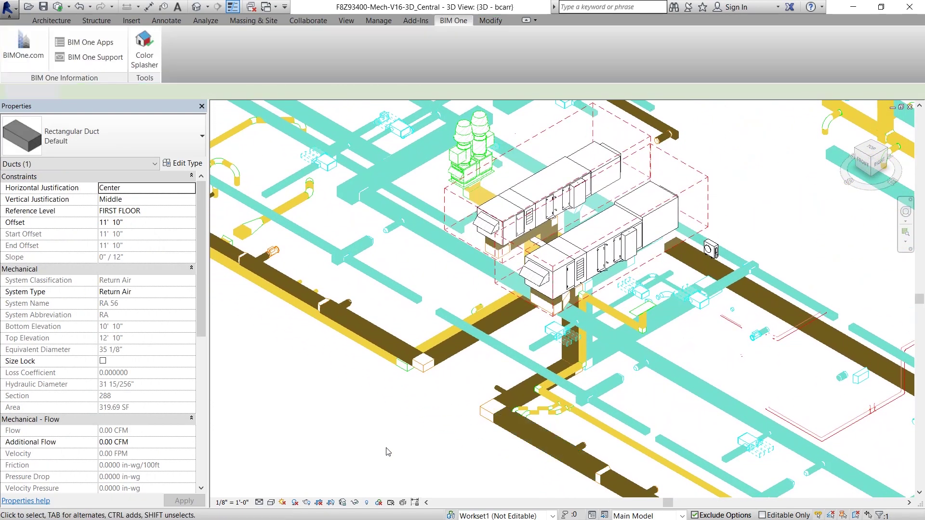
left_click(388, 451)
left_click(420, 344)
left_click(419, 345)
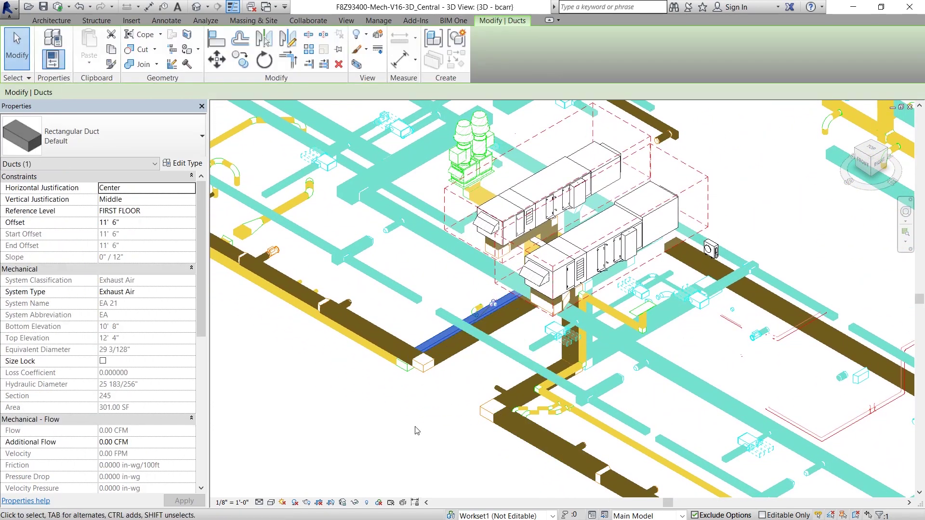
scroll(417, 430, "down", 10)
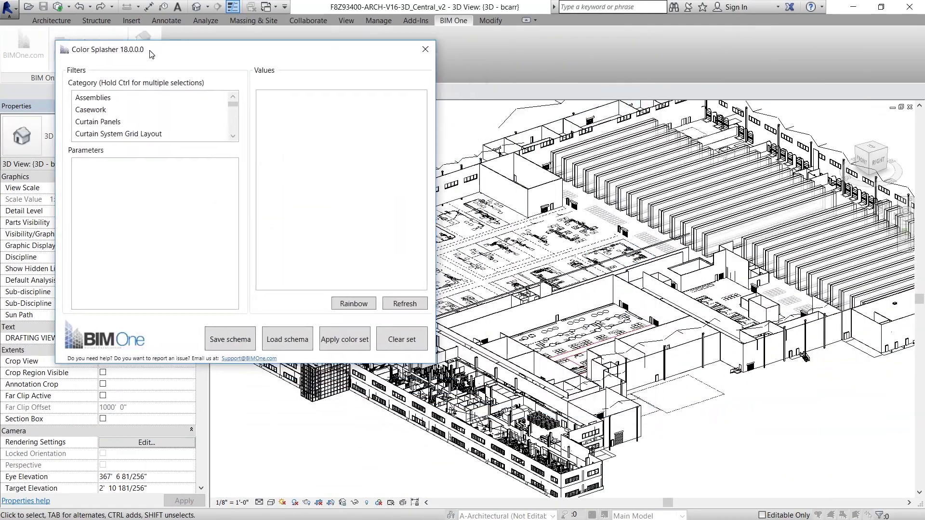
Select Walls as the Color Splasher category and set up Family and Type
left_click_drag(152, 54, 94, 15)
left_click(96, 58)
left_click(99, 85)
key("w")
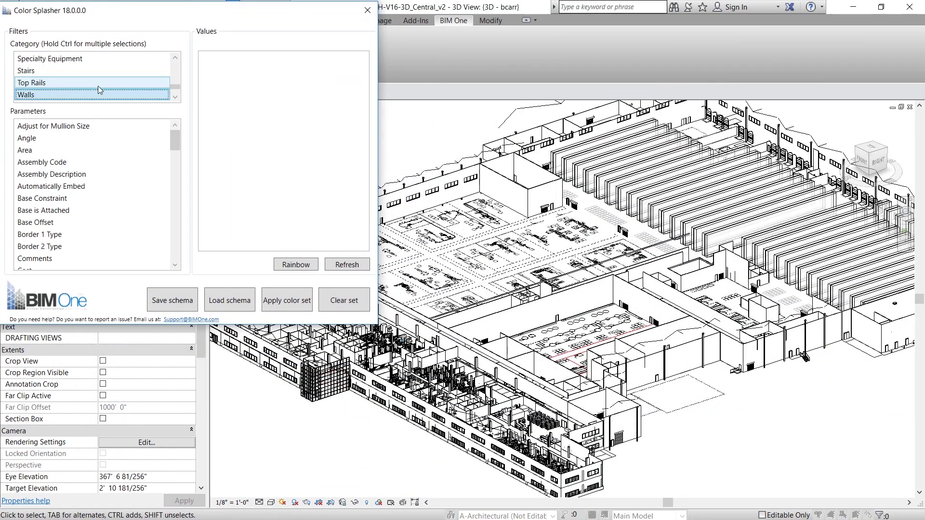
scroll(91, 254, "down", 10)
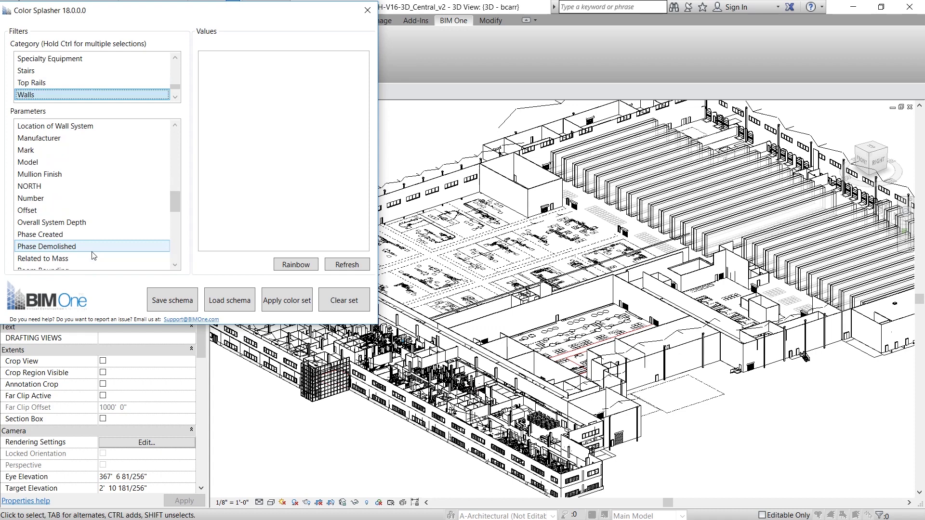
scroll(93, 255, "up", 4)
scroll(94, 256, "up", 2)
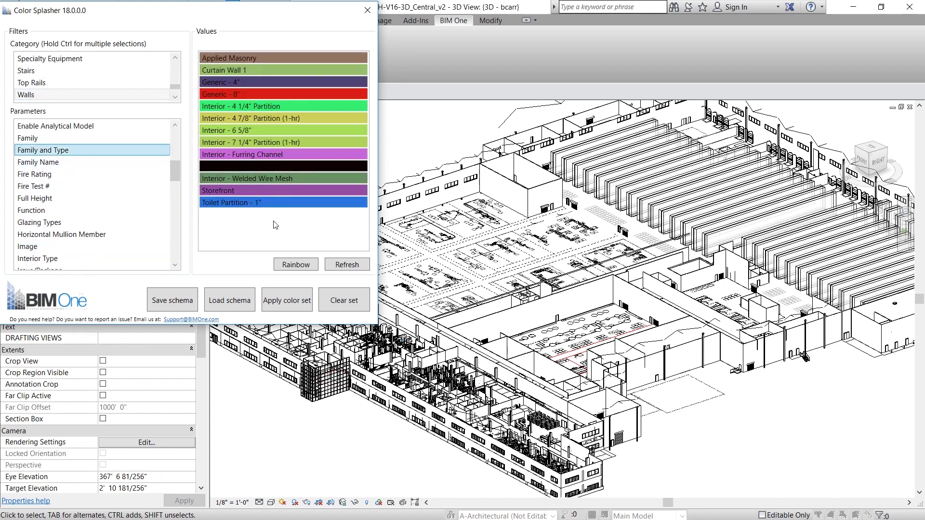
Give the wall types fresh rainbow colors, apply them, and close Color Splasher
left_click(281, 261)
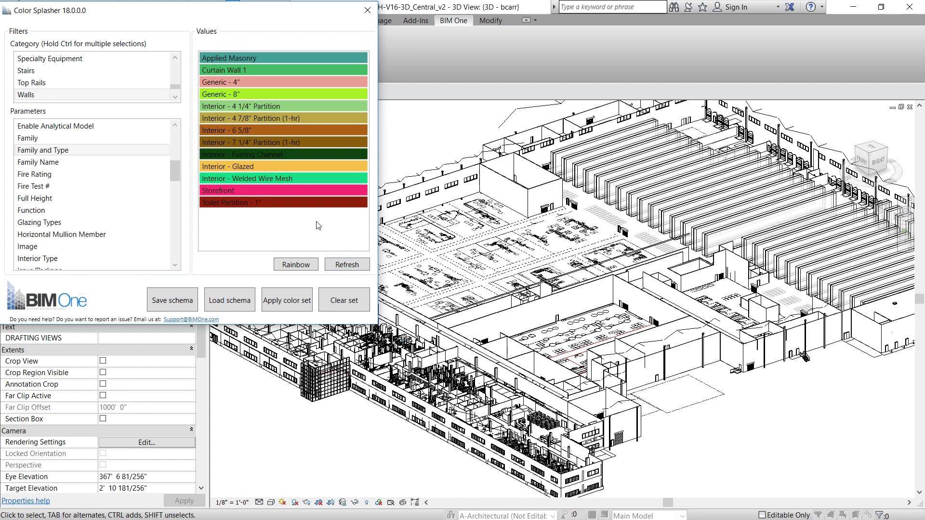
left_click(287, 300)
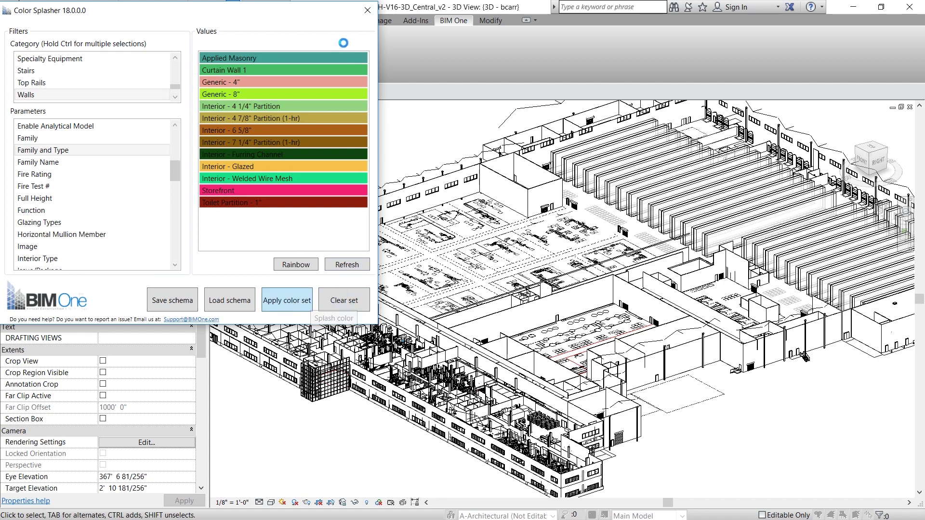
left_click(369, 9)
Inspect colored walls' types, confirming brown ones are Interior - 7 1/4" Partition (1-hr)
middle_click_drag(337, 127, 336, 137, "shift")
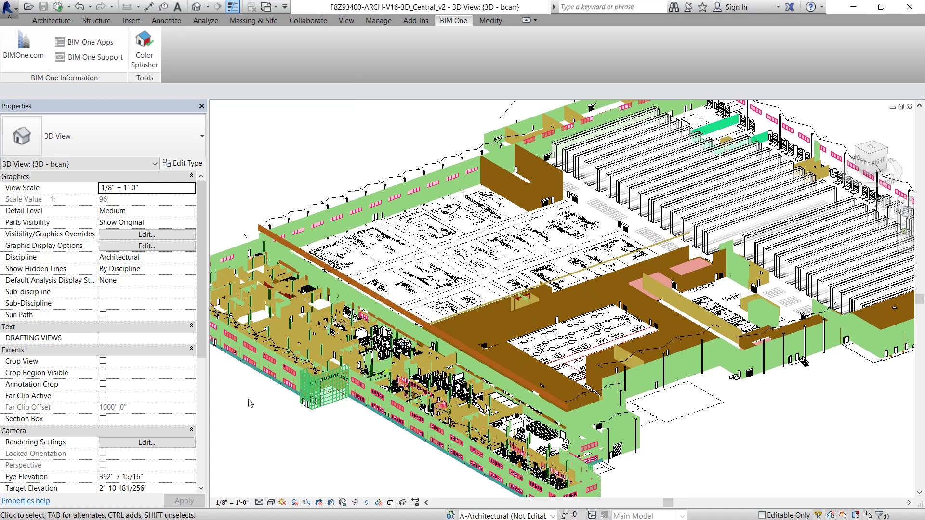
left_click(511, 315)
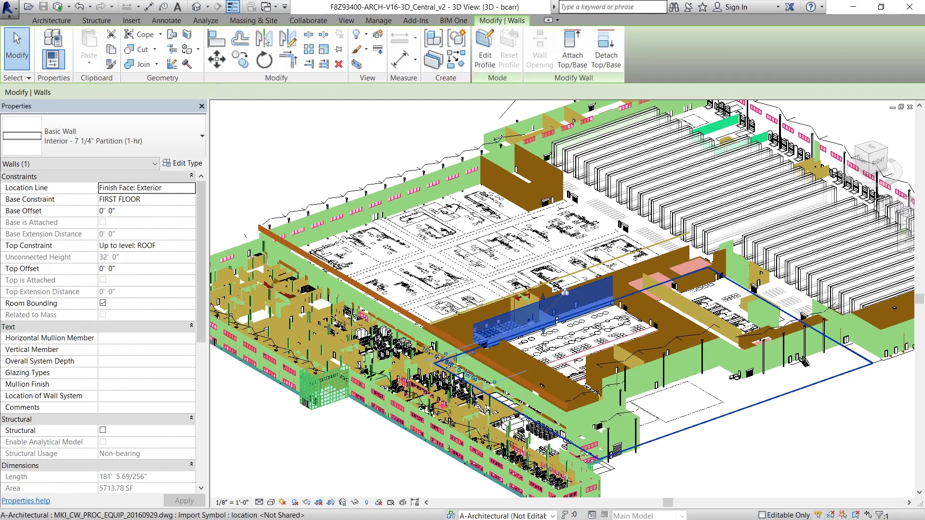
key("Escape")
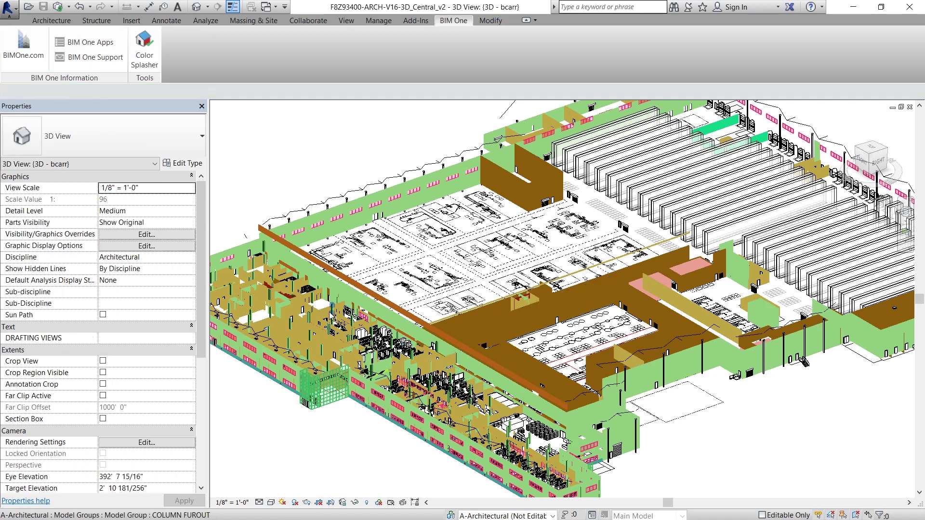
left_click(330, 282)
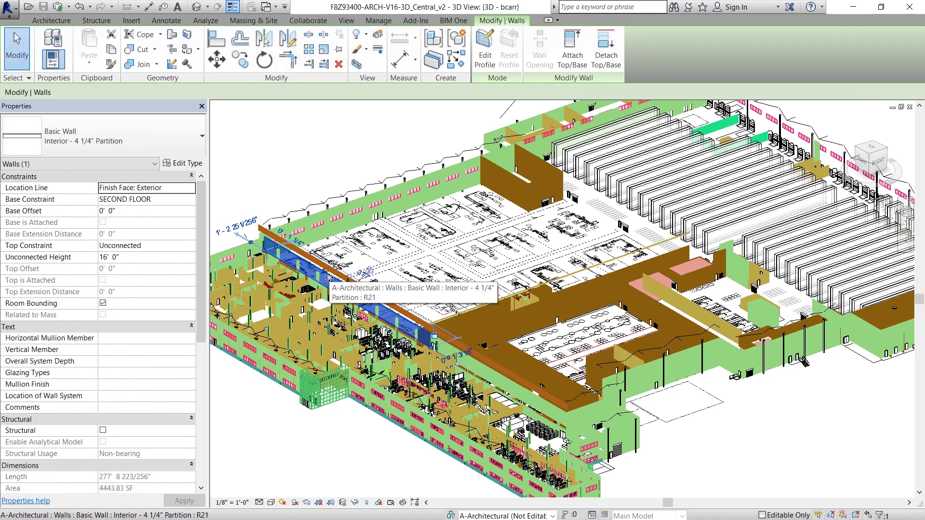